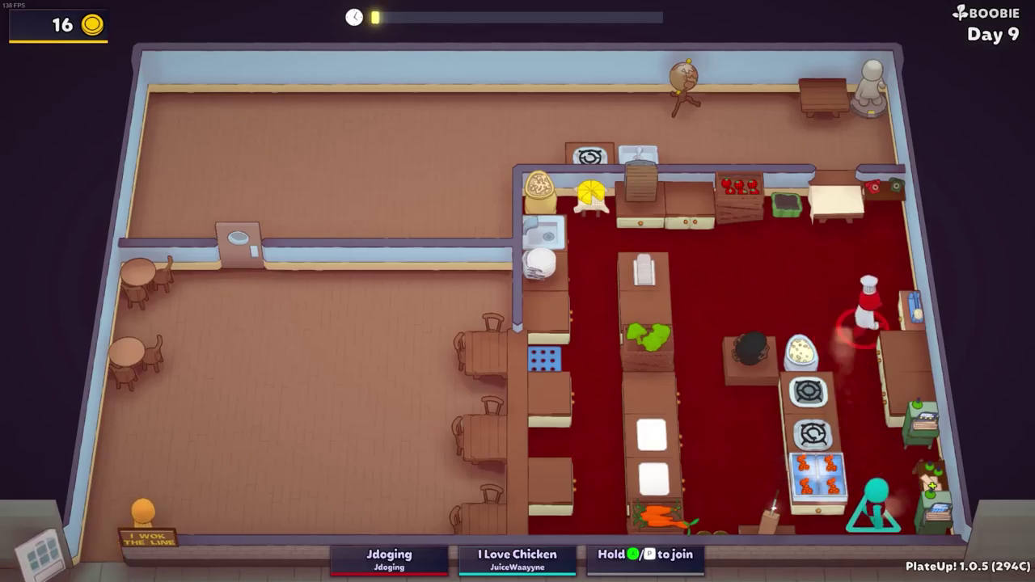
# Step: Collect 7 coins from a served dish, then start chopping ingredients at the top counter
pyautogui.press('d')
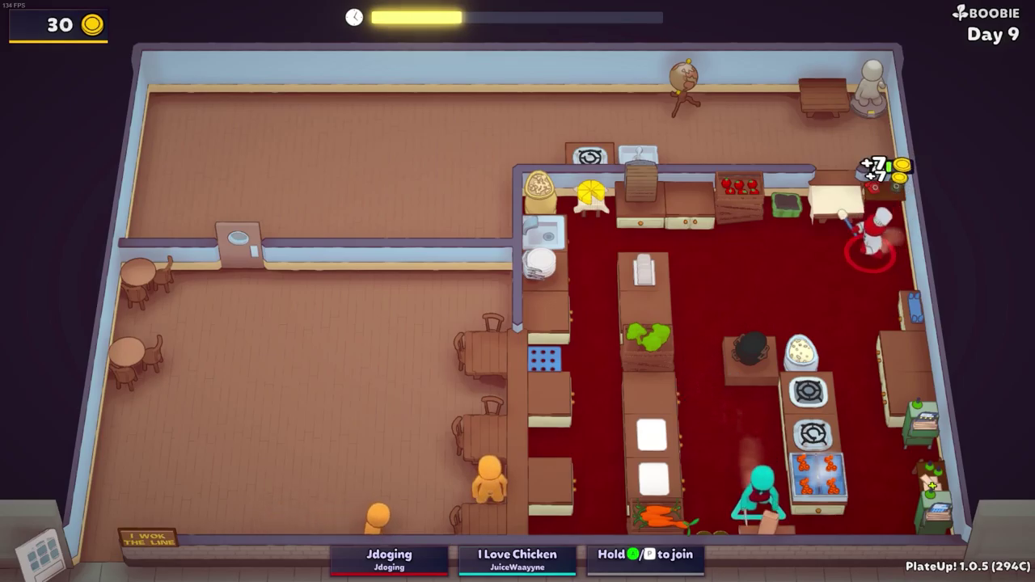
pyautogui.press('a')
pyautogui.press('a')
pyautogui.press('s')
pyautogui.press('w')
pyautogui.press('d')
pyautogui.press('d')
pyautogui.press('a')
pyautogui.press('f')
pyautogui.press('a')
# Step: Pass the carrot and lettuce counters and set two plates on the left counters
pyautogui.press('s')
pyautogui.press('s')
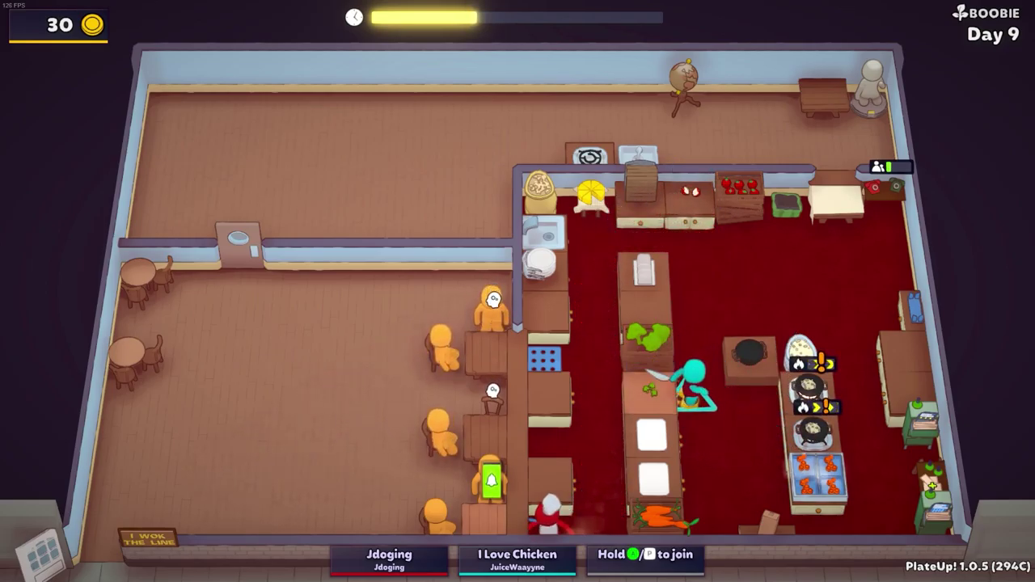
pyautogui.press('d')
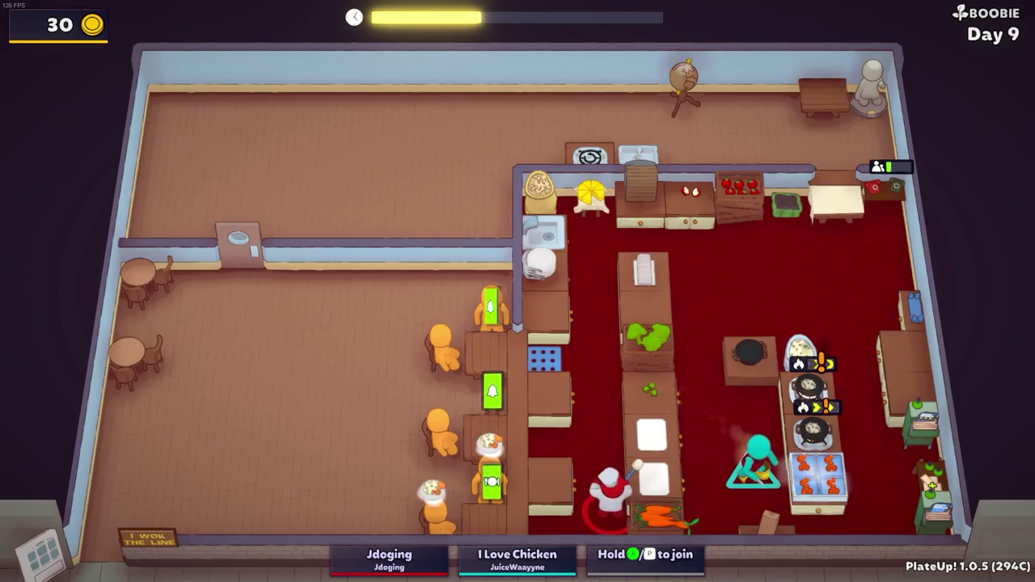
pyautogui.press('w')
pyautogui.press('s')
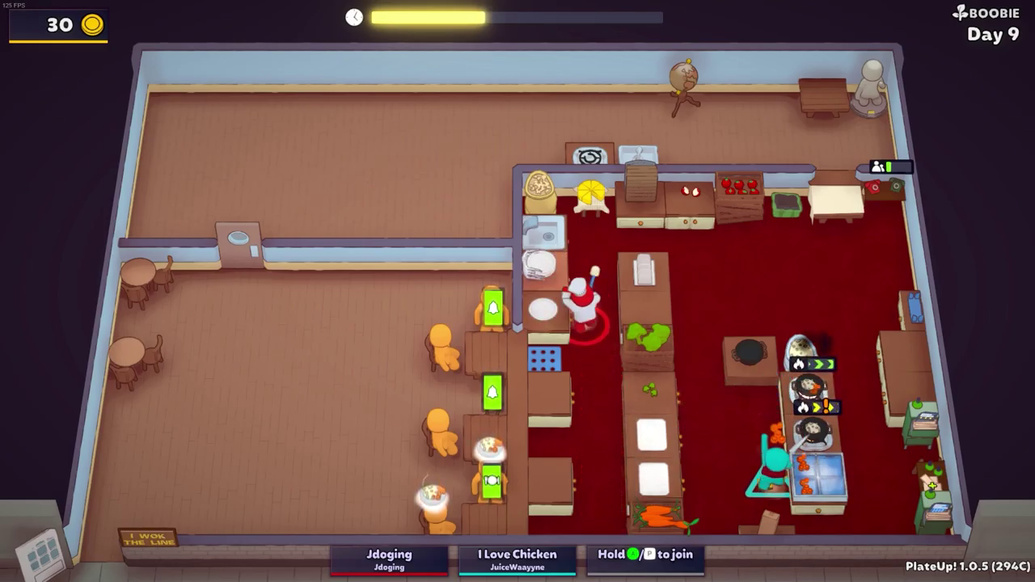
pyautogui.press('e')
pyautogui.press('s')
pyautogui.press('e')
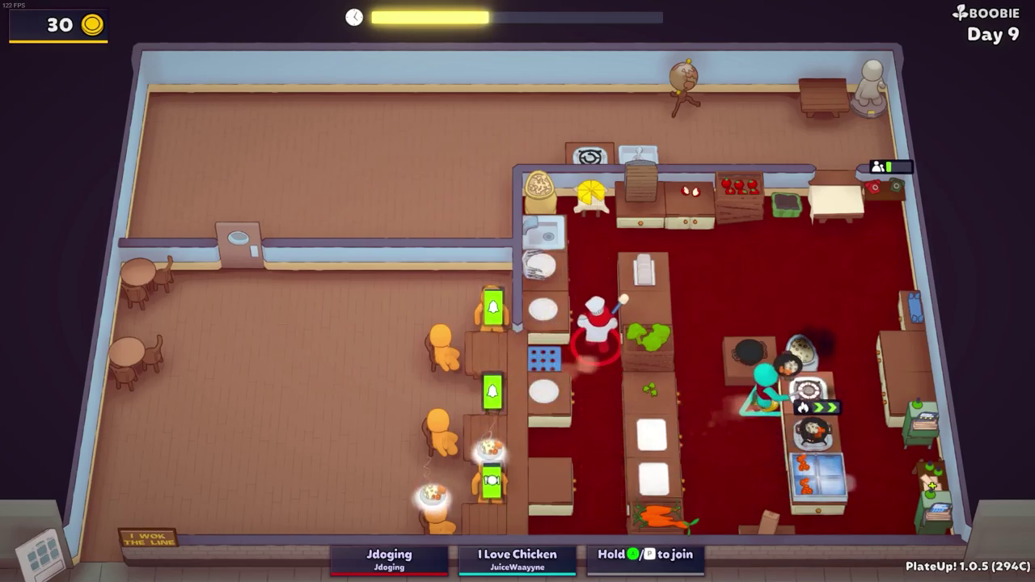
# Step: Plate the cooked stir fry and set it out for serving
pyautogui.press('s')
pyautogui.press('s')
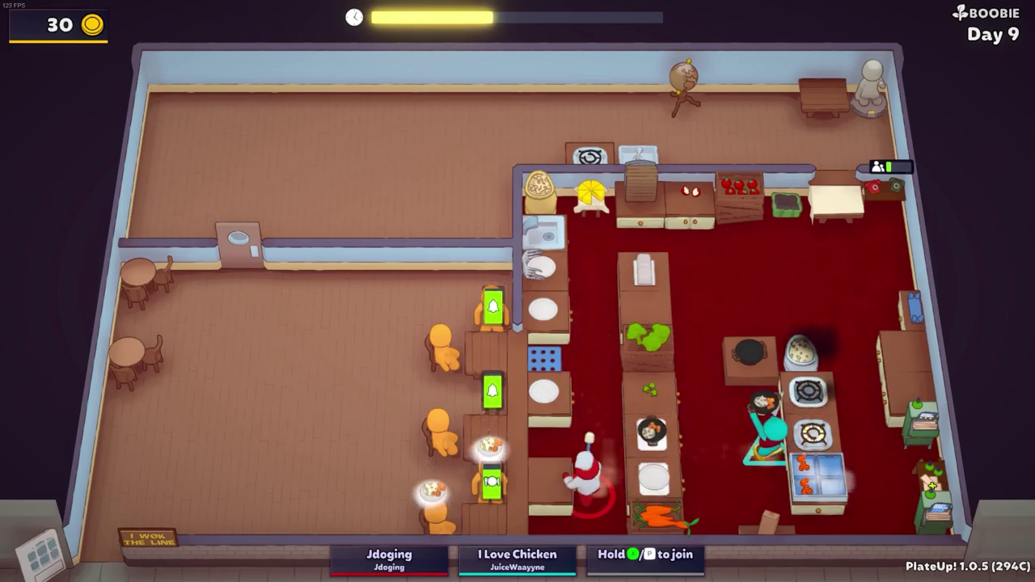
pyautogui.press('e')
pyautogui.press('a')
pyautogui.press('e')
# Step: Finish plating and deliver the stir fry to its table for 20 coins
pyautogui.press('w')
pyautogui.press('s')
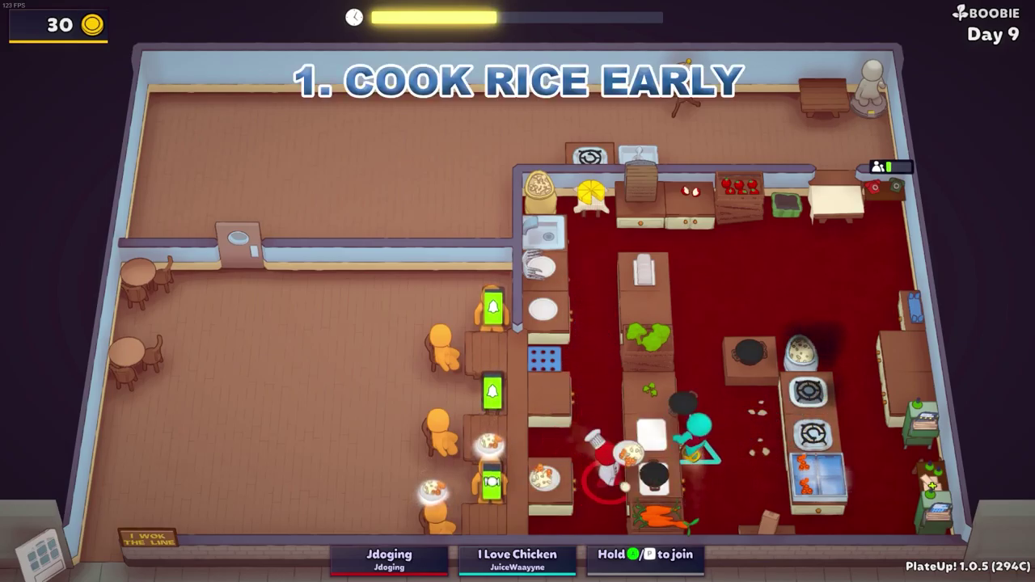
pyautogui.press('d')
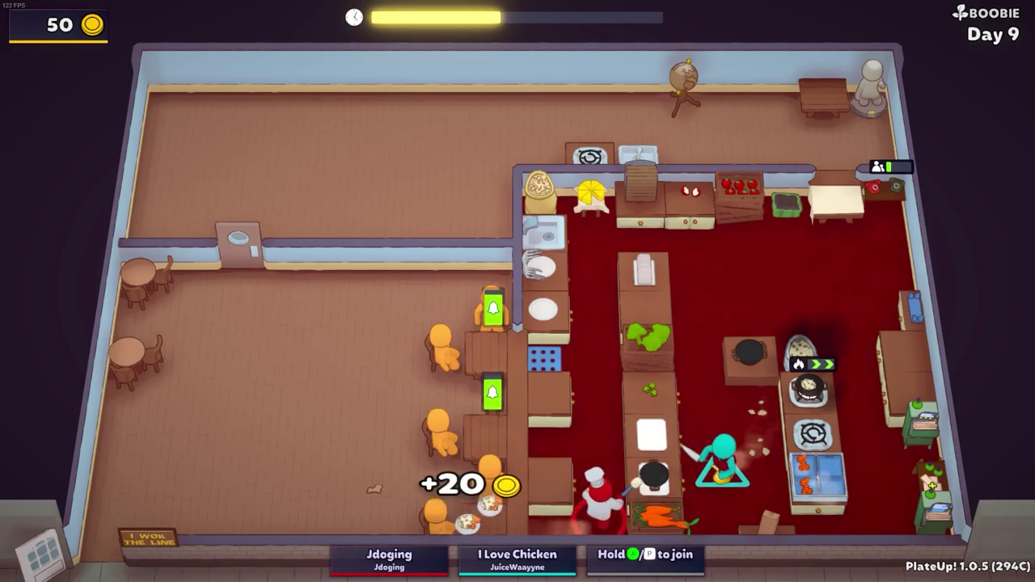
pyautogui.press('w')
pyautogui.press('a')
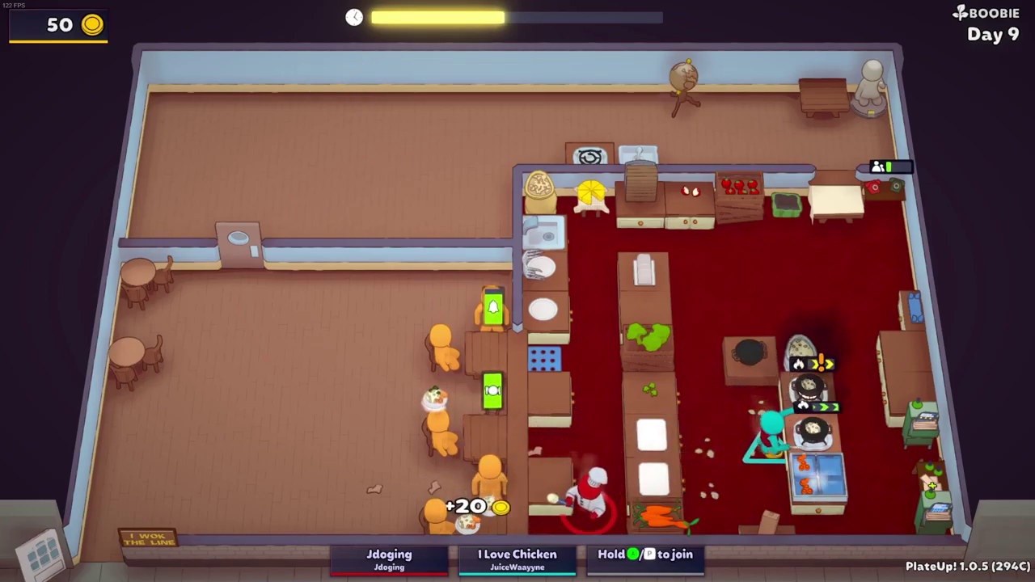
# Step: Walk along the bottom counters and up the aisle to the plates by the sink
pyautogui.press('a')
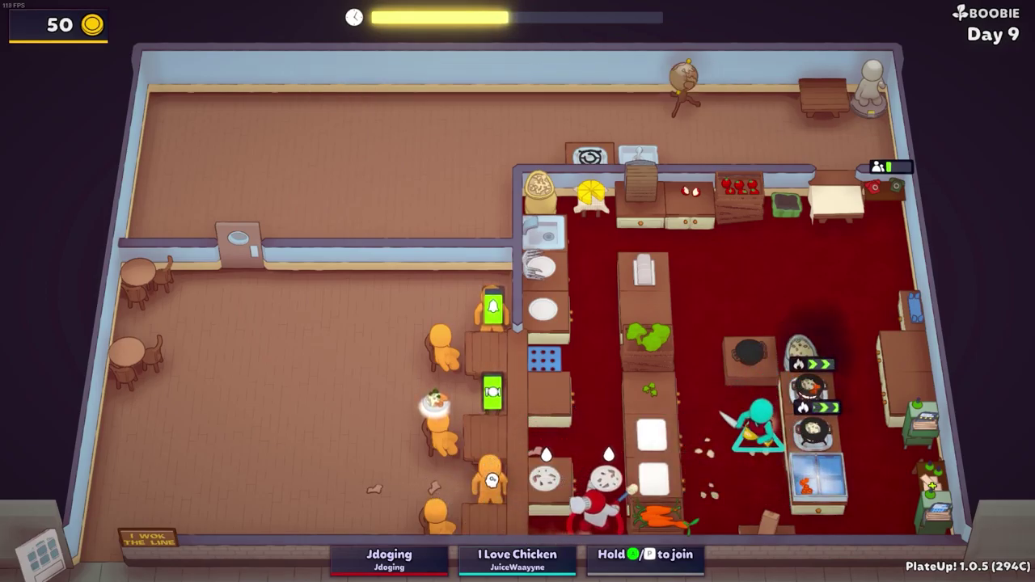
pyautogui.press('w')
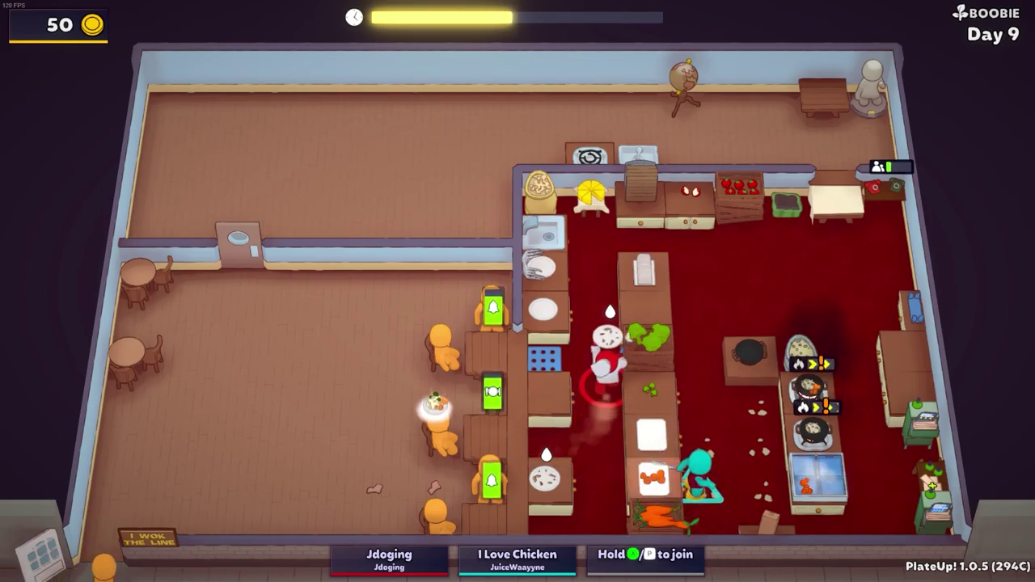
pyautogui.press('w')
pyautogui.press('d')
pyautogui.press('d')
pyautogui.press('a')
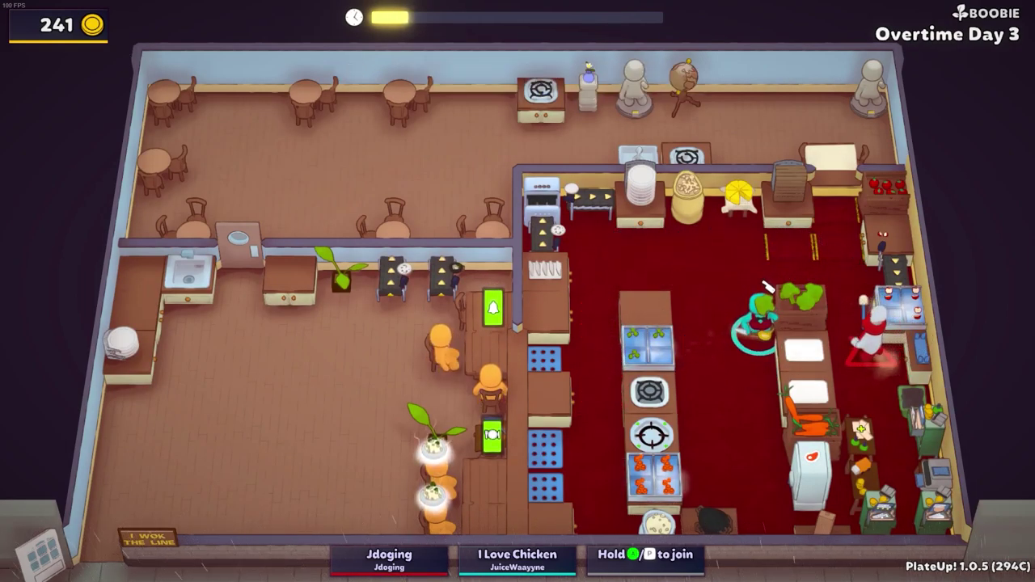
# Step: Chop tomatoes at the prep counter
pyautogui.press('s')
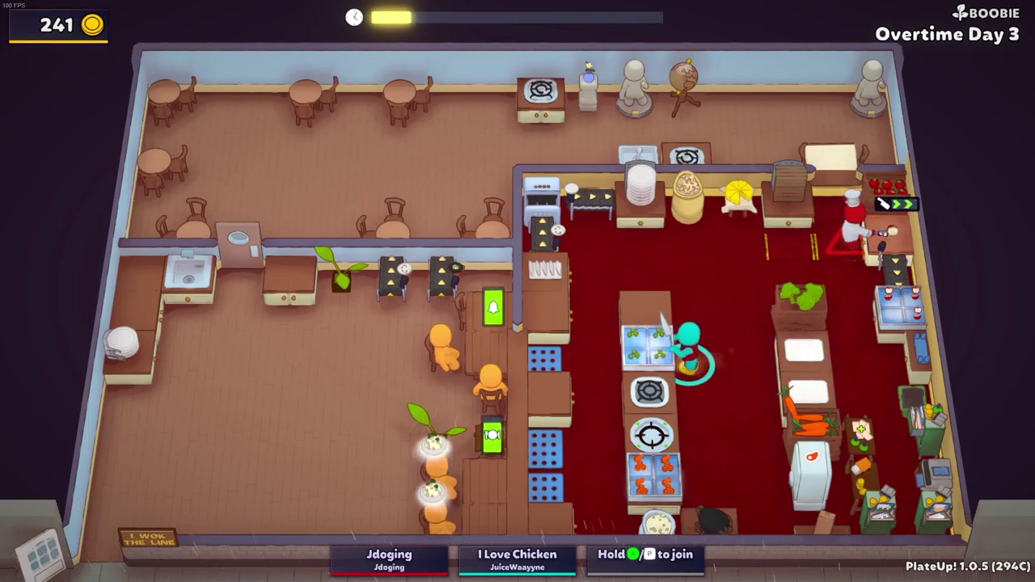
pyautogui.press('w')
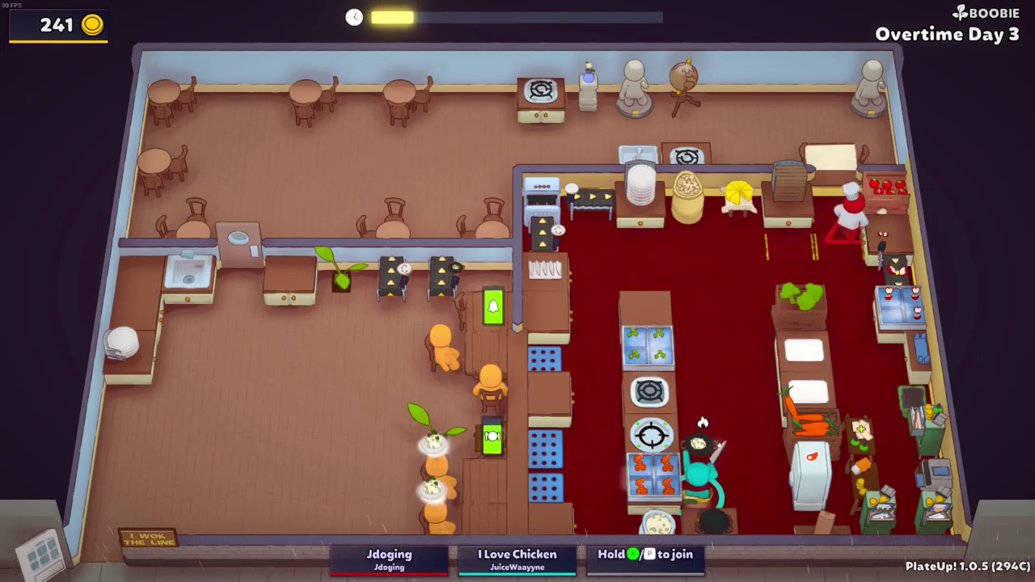
pyautogui.press('d')
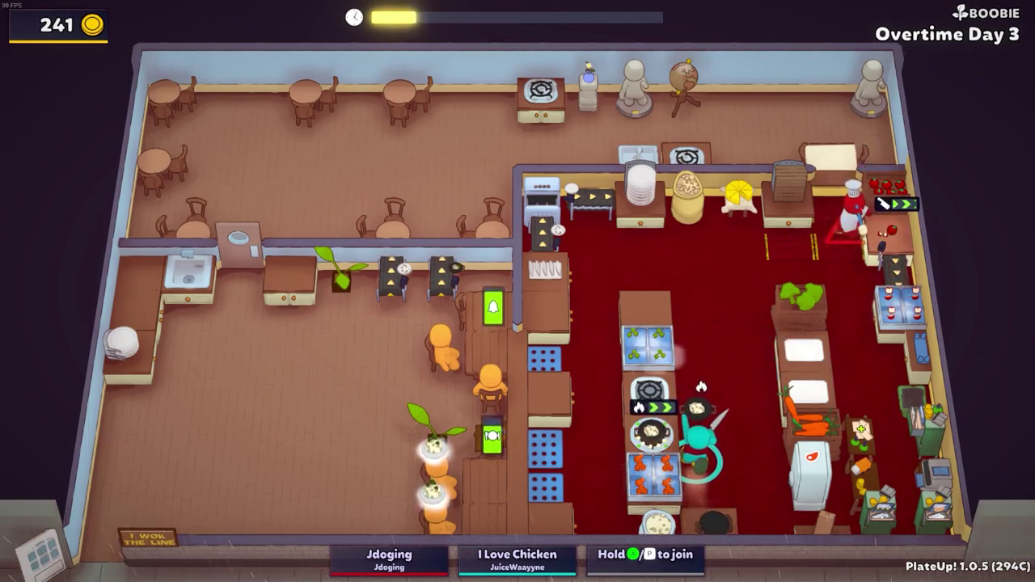
pyautogui.press('f')
# Step: Move the chef between the top and top-left counters
pyautogui.press('d')
pyautogui.press('a')
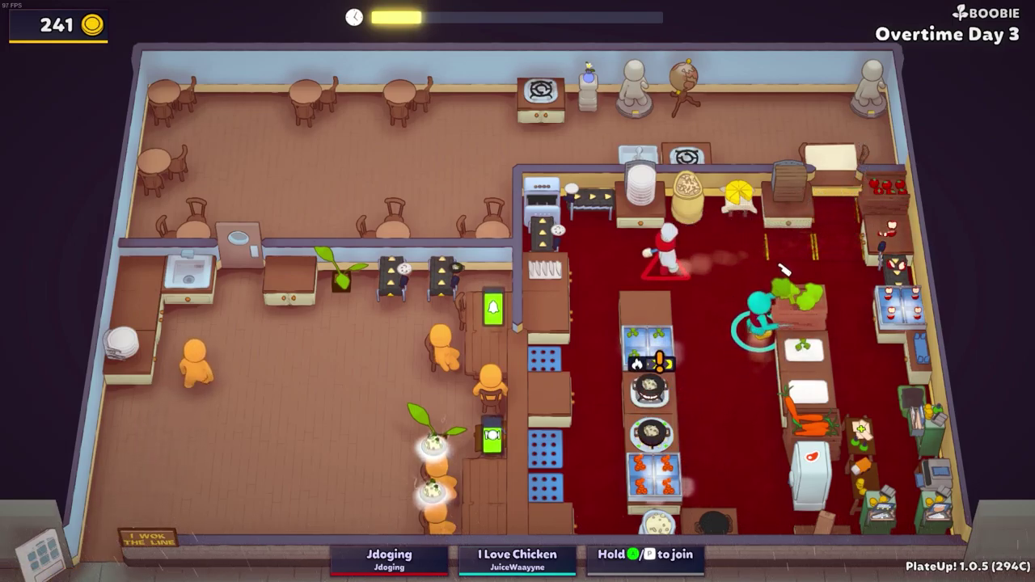
pyautogui.press('s')
pyautogui.press('w')
pyautogui.press('d')
# Step: Put a plate on the left counter
pyautogui.press('s')
pyautogui.press('e')
pyautogui.press('w')
pyautogui.press('w')
pyautogui.press('a')
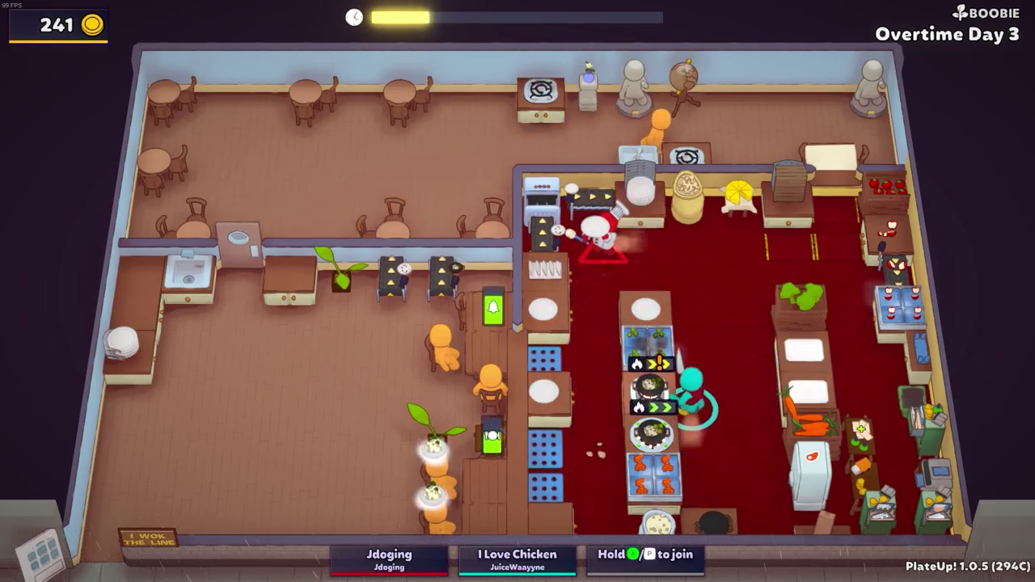
# Step: Serve the seated customers, bringing the money to 263 coins
pyautogui.press('a')
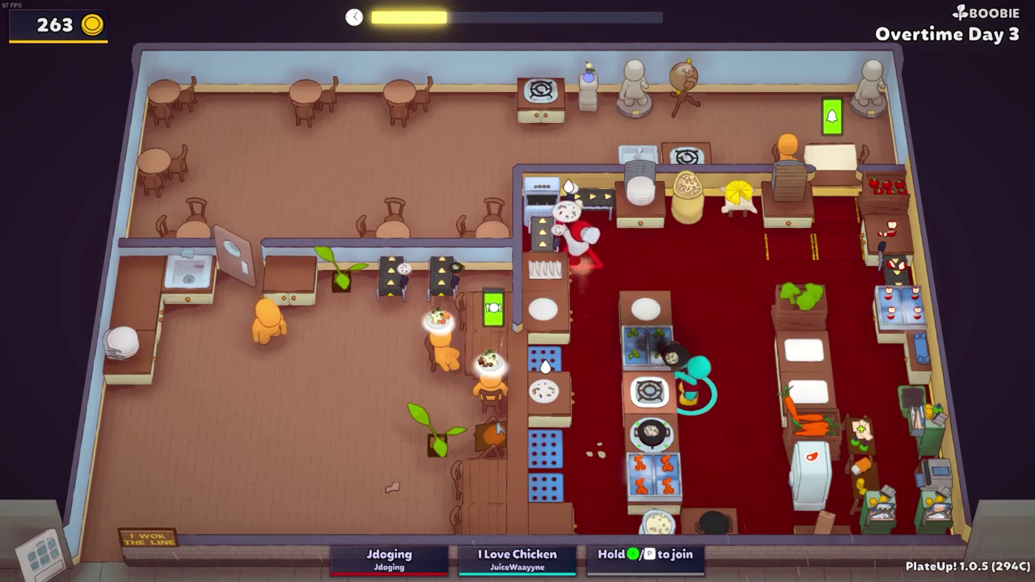
pyautogui.press('s')
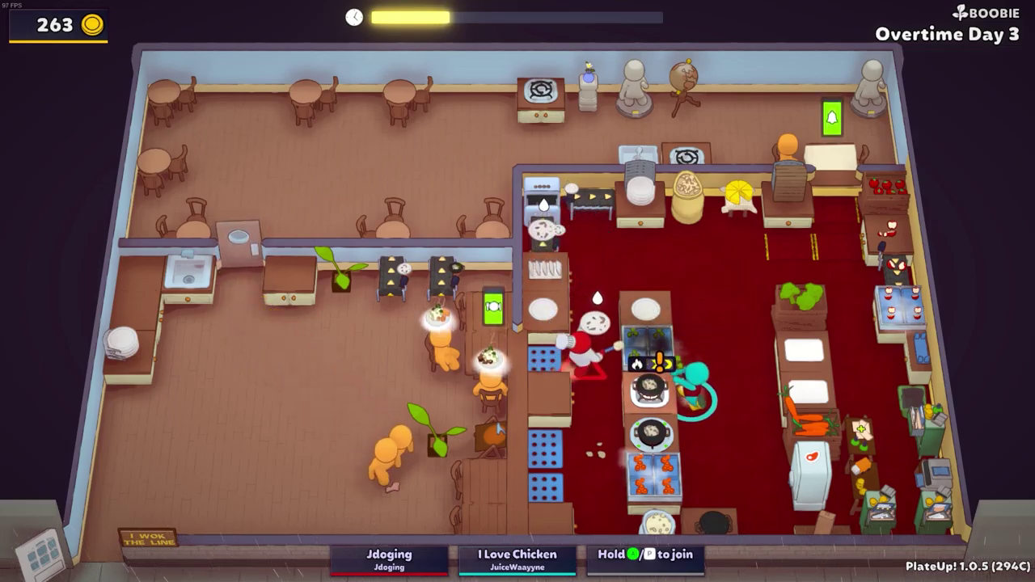
pyautogui.press('w')
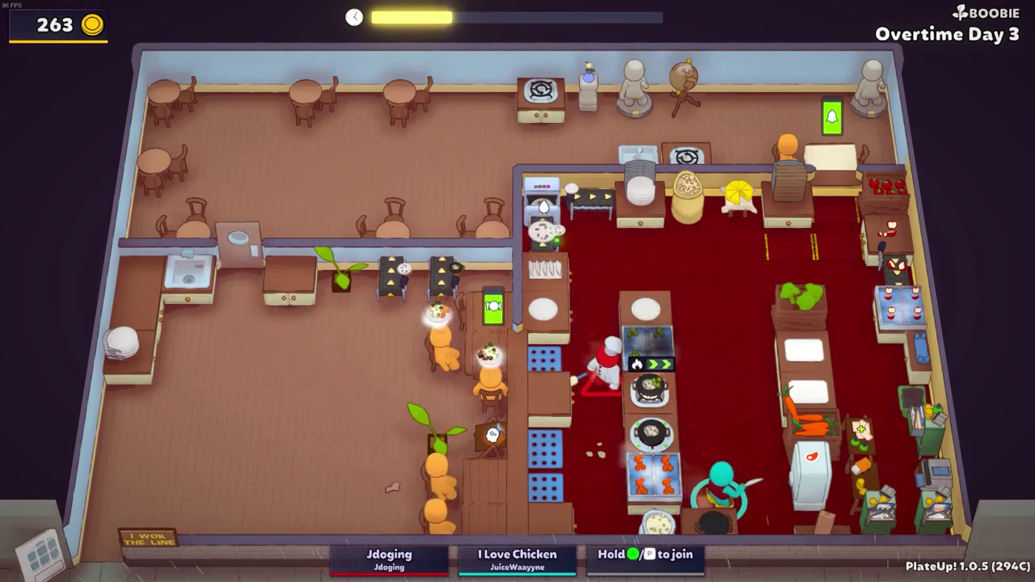
pyautogui.press('a')
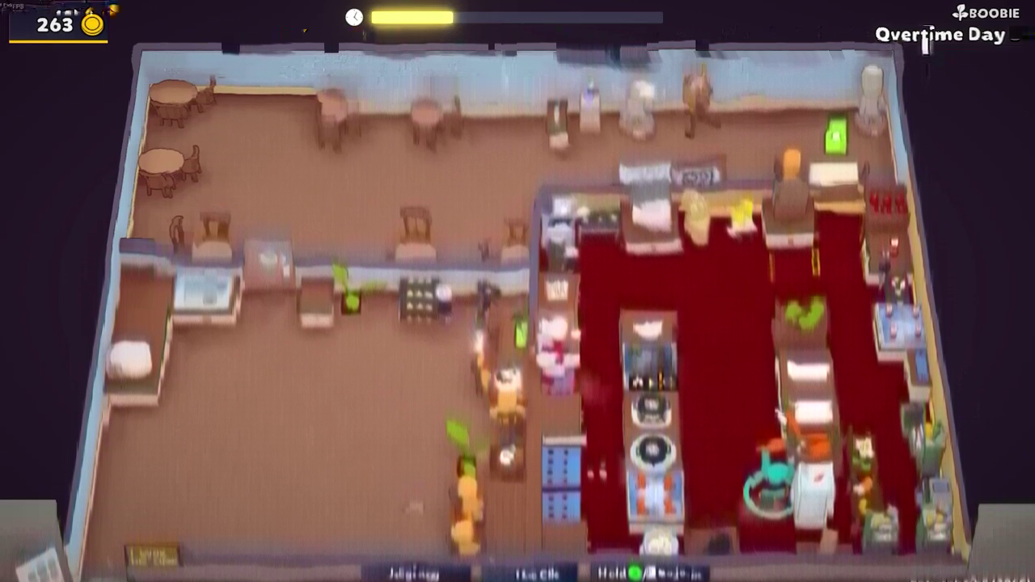